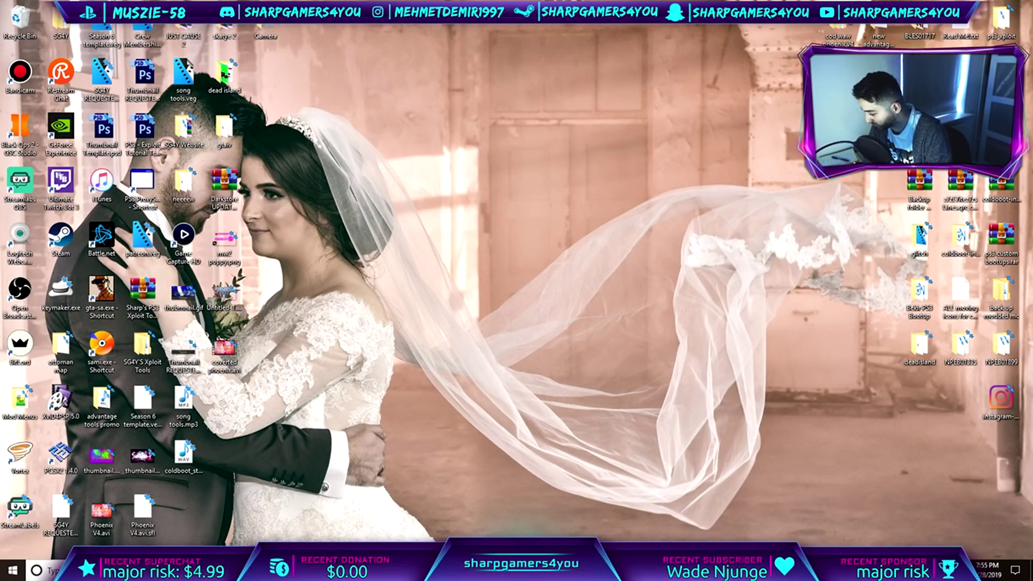
Step: Switch to the browser and examine the PS3HEN thread's noob-friendly instructions, features, warnings and download links
{"action": "key", "text": "alt+Tab"}
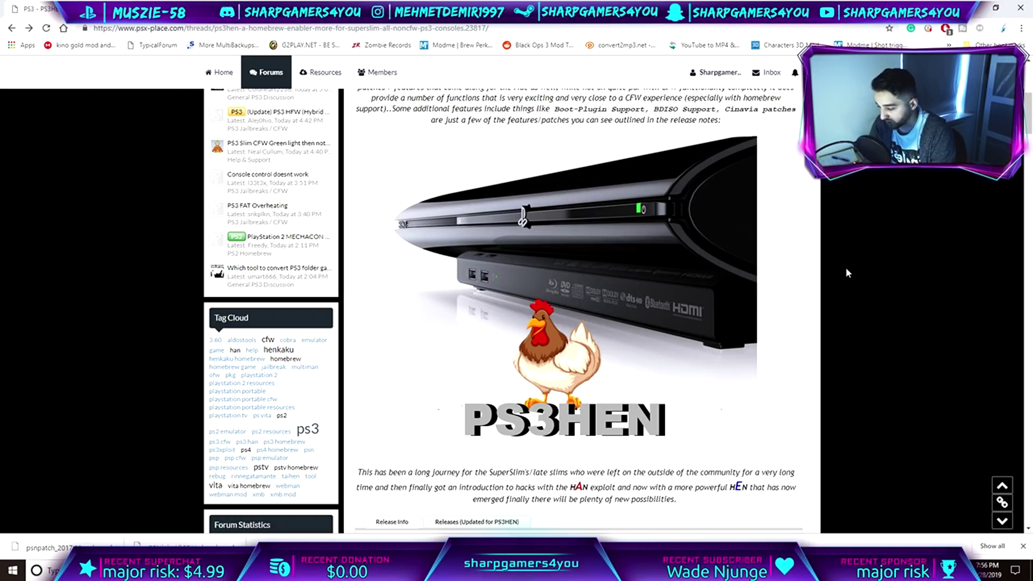
{"action": "key", "text": "F5"}
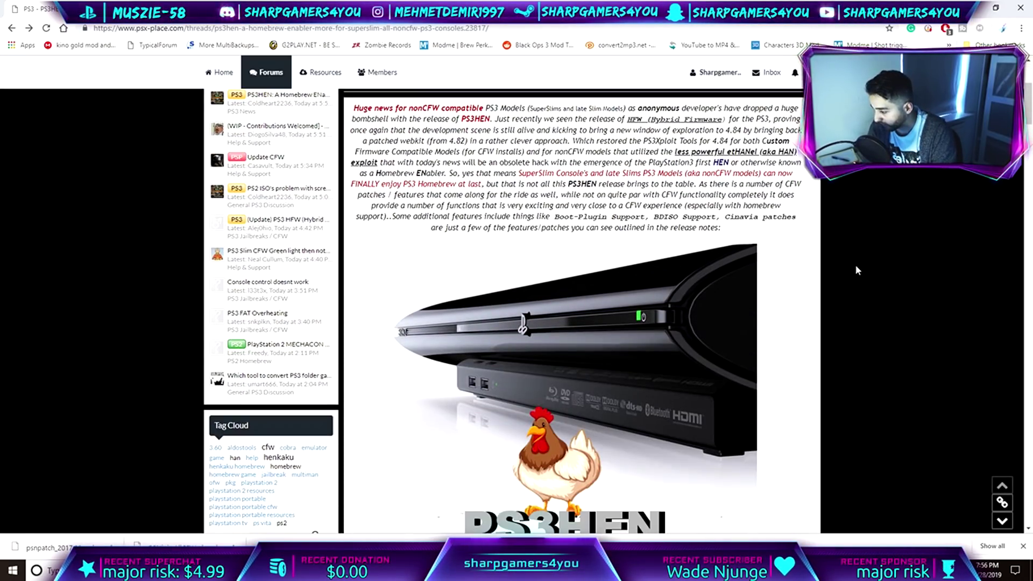
{"action": "scroll", "coordinate": [856, 265], "scroll_direction": "down", "scroll_amount": 9}
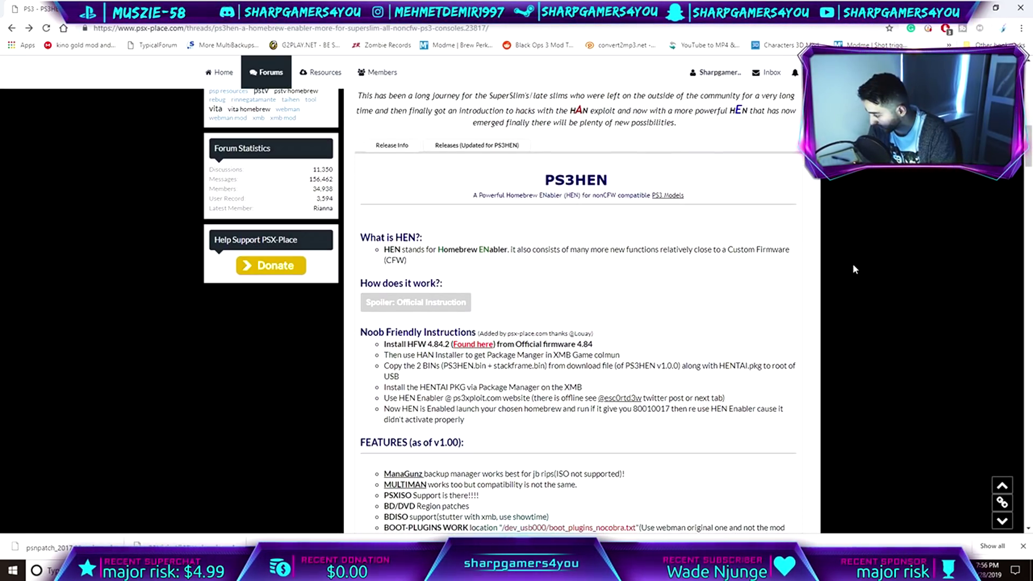
{"action": "scroll", "coordinate": [635, 278], "scroll_direction": "down", "scroll_amount": 1}
{"action": "left_click", "coordinate": [439, 251]}
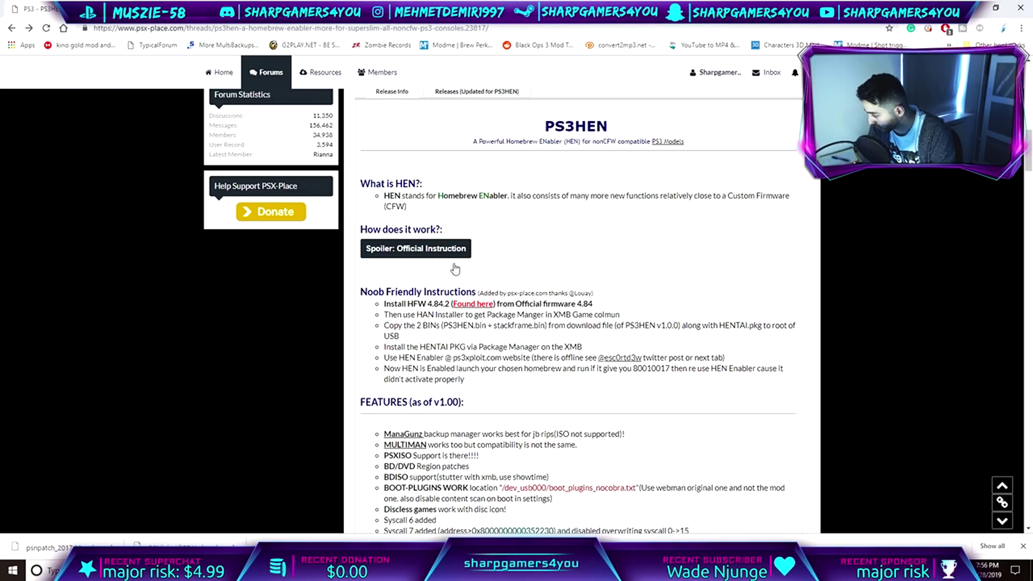
{"action": "scroll", "coordinate": [487, 295], "scroll_direction": "down", "scroll_amount": 20}
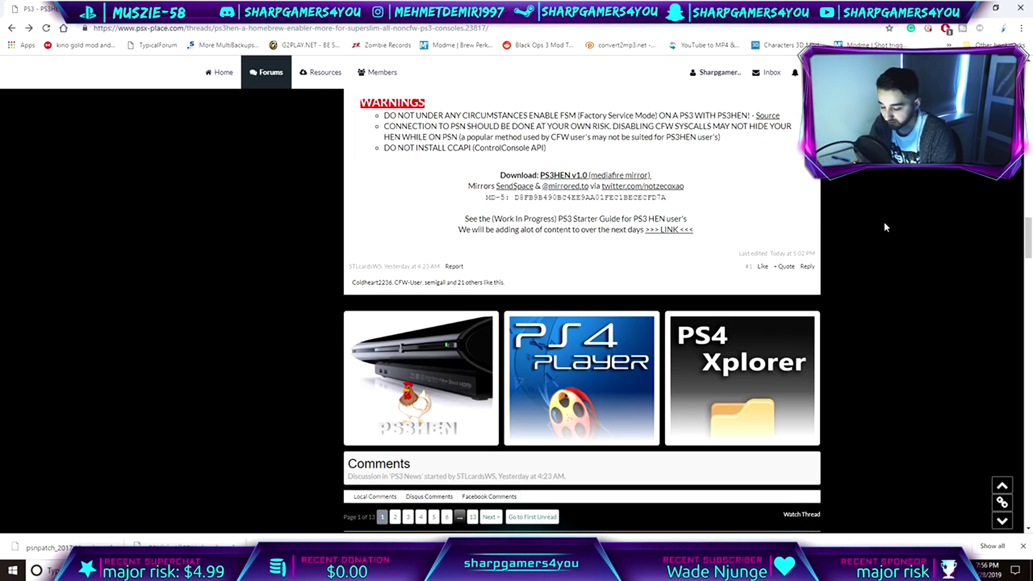
{"action": "scroll", "coordinate": [884, 221], "scroll_direction": "up", "scroll_amount": 15}
{"action": "scroll", "coordinate": [880, 221], "scroll_direction": "up", "scroll_amount": 6}
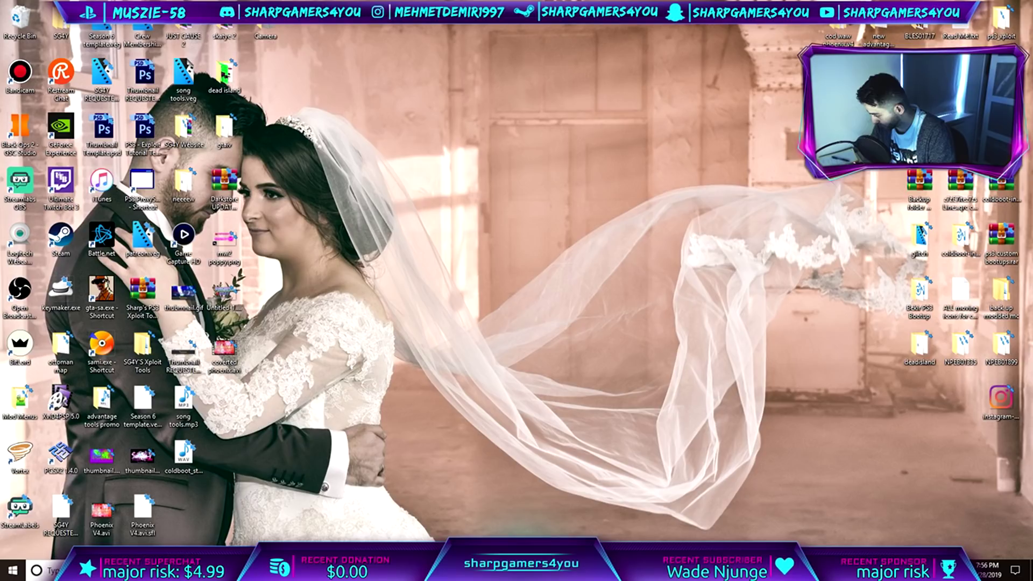
Step: Open PS3HEN_V1.0.0.zip from the Downloads folder in WinRAR and dismiss the licence notice
{"action": "key", "text": "super+e"}
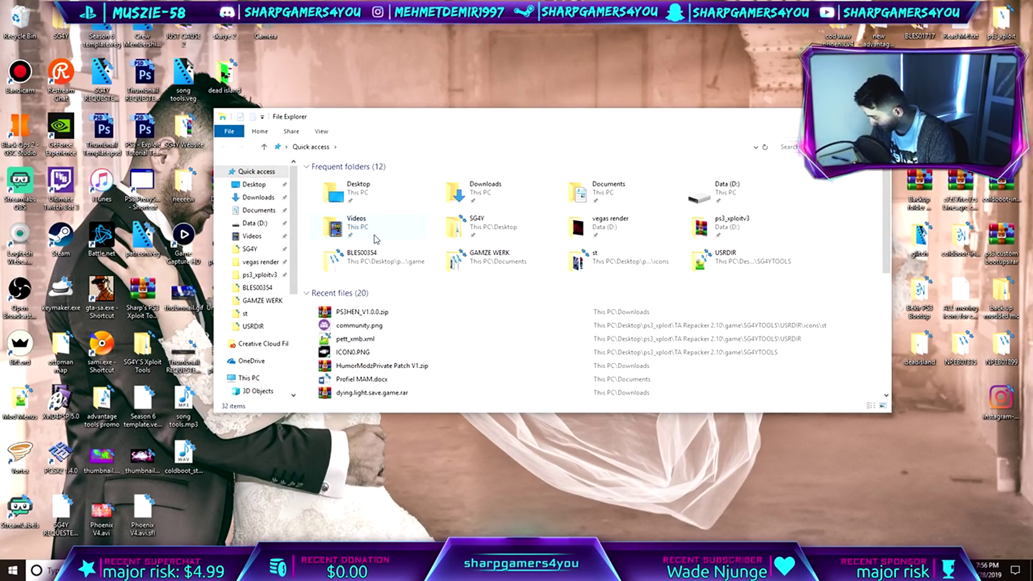
{"action": "scroll", "coordinate": [264, 304], "scroll_direction": "down", "scroll_amount": 2}
{"action": "scroll", "coordinate": [263, 305], "scroll_direction": "down", "scroll_amount": 2}
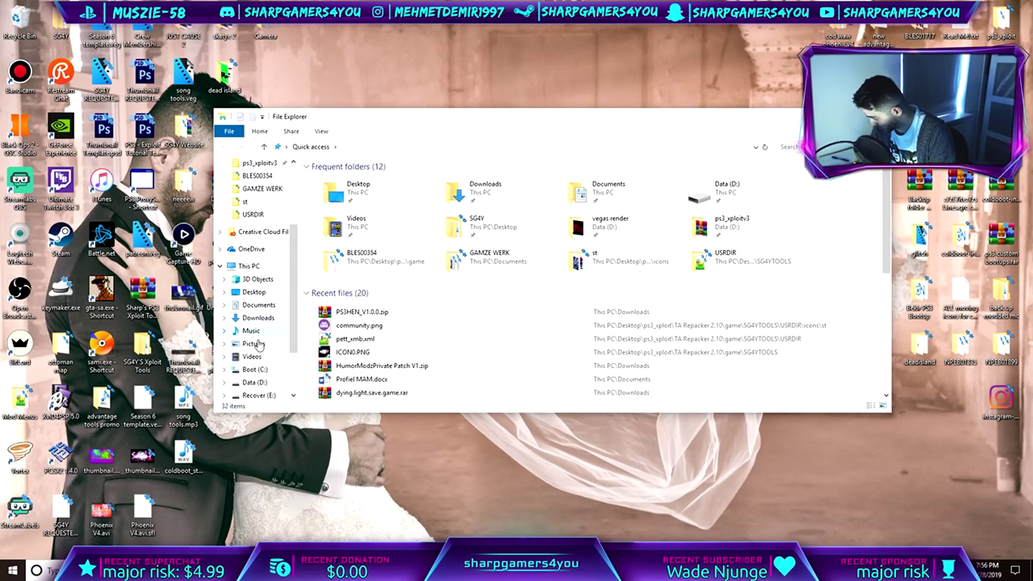
{"action": "scroll", "coordinate": [279, 304], "scroll_direction": "up", "scroll_amount": 4}
{"action": "double_click", "coordinate": [467, 200]}
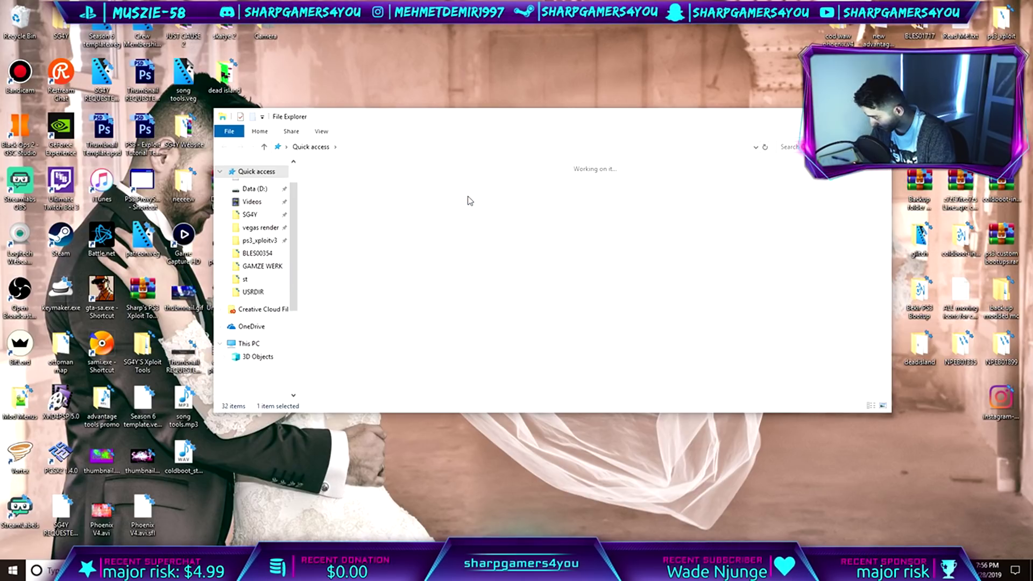
{"action": "key", "text": "Return"}
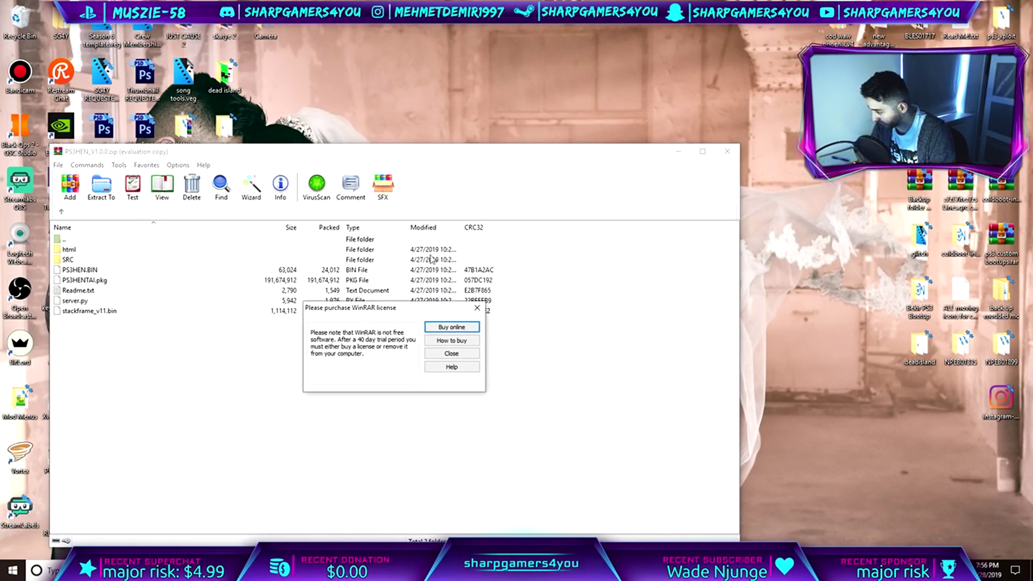
{"action": "key", "text": "Escape"}
{"action": "left_click_drag", "start_coordinate": [470, 157], "coordinate": [599, 89]}
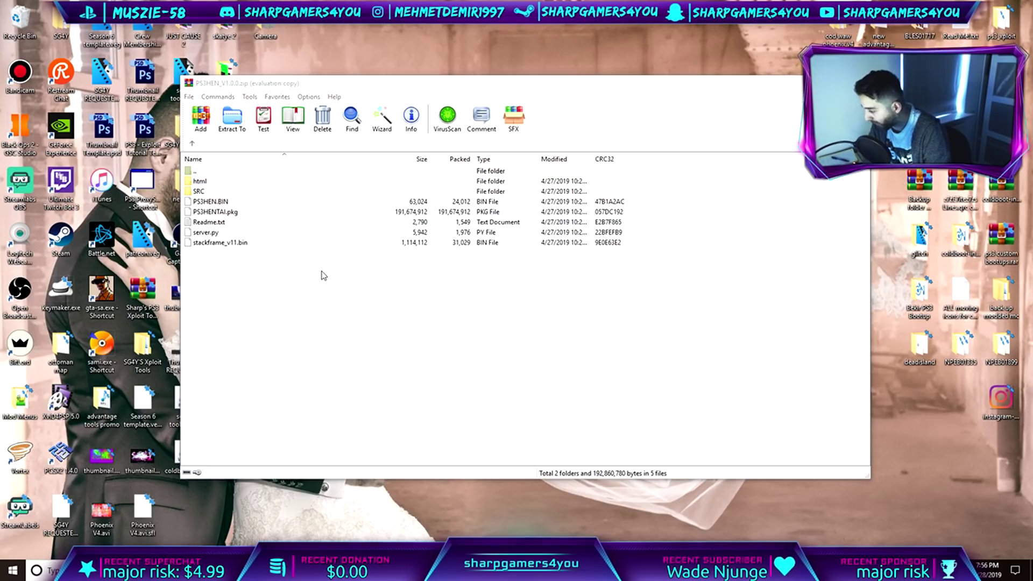
Step: Eject the USB drive (H:) that already holds the PS3HEN files
{"action": "left_click_drag", "start_coordinate": [453, 118], "coordinate": [512, 139]}
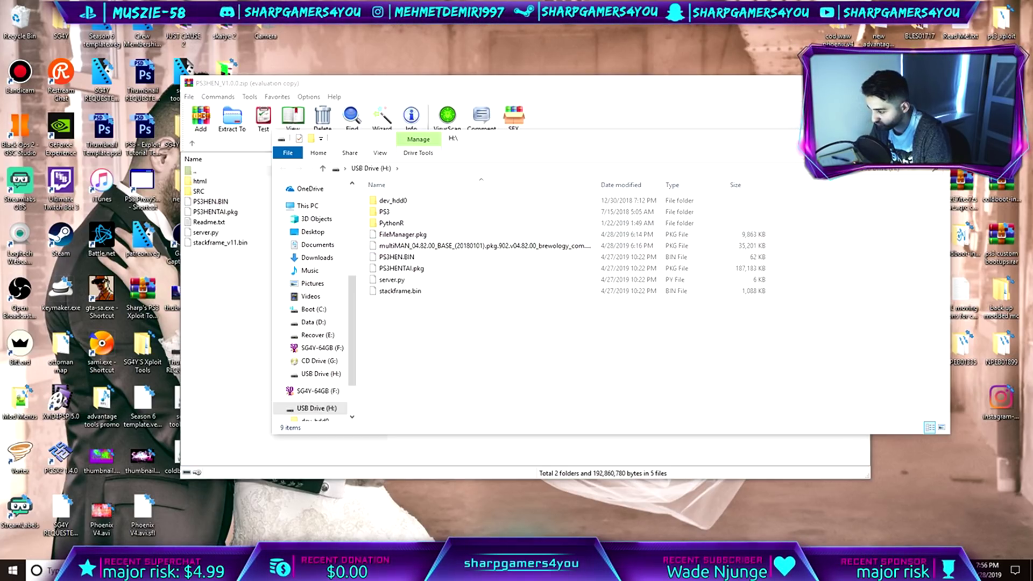
{"action": "right_click", "coordinate": [322, 409]}
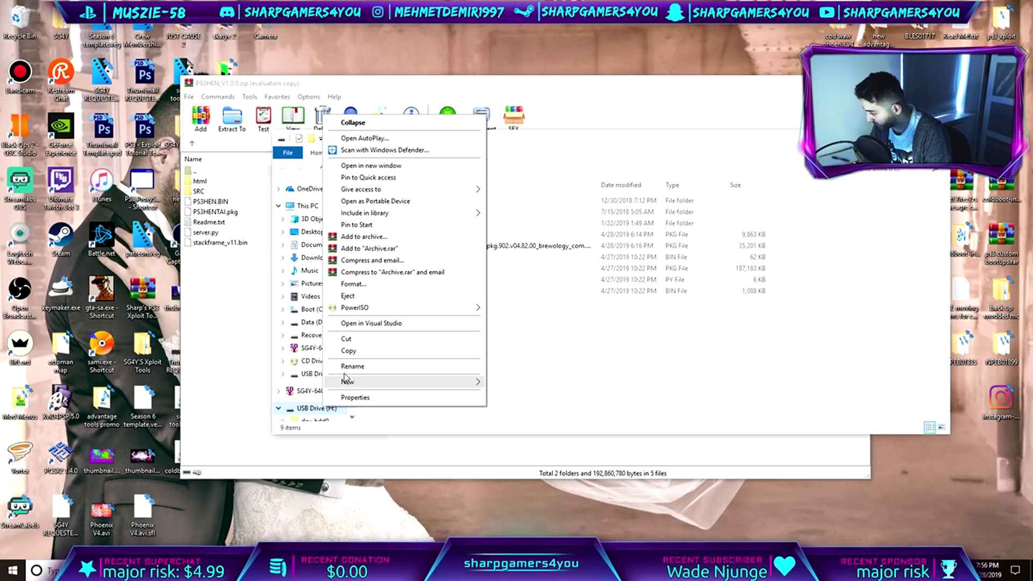
{"action": "left_click", "coordinate": [352, 296]}
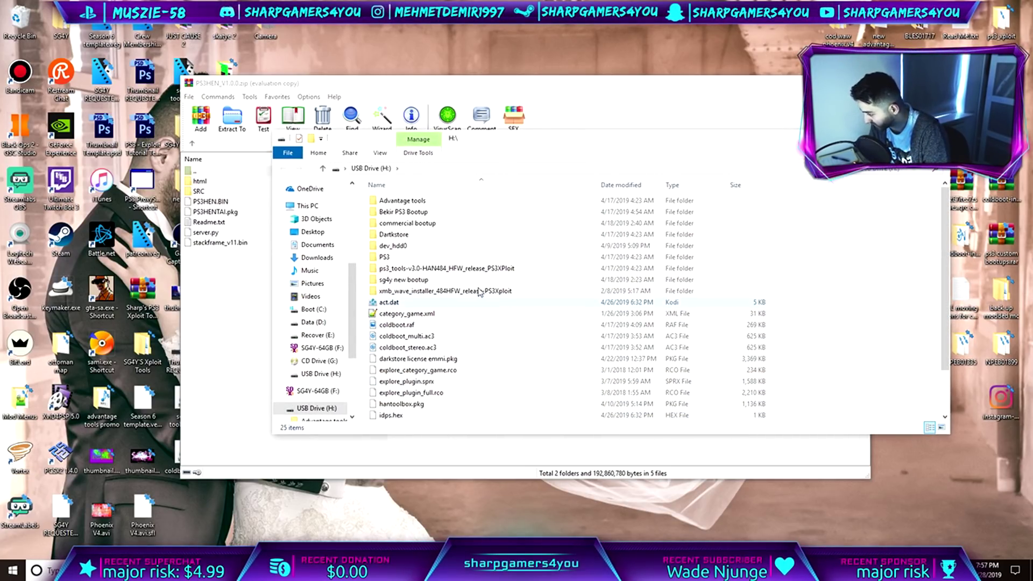
Step: Copy PS3HEN.BIN, PS3HENTAI.pkg and stackframe_v11.bin from the archive to the root of USB Drive (H:)
{"action": "left_click_drag", "start_coordinate": [391, 135], "coordinate": [491, 181]}
{"action": "left_click_drag", "start_coordinate": [444, 92], "coordinate": [353, 96]}
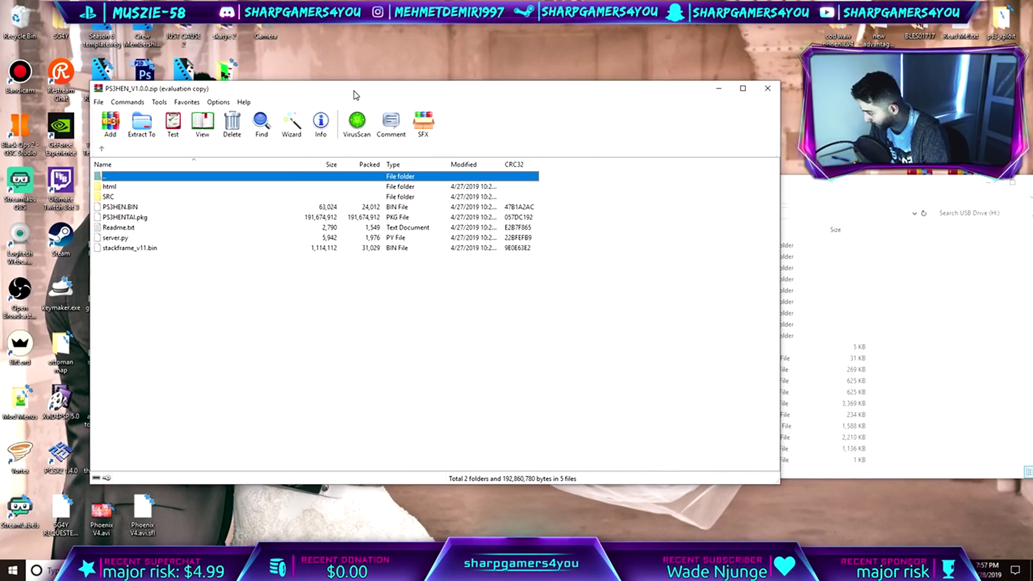
{"action": "left_click", "coordinate": [115, 208]}
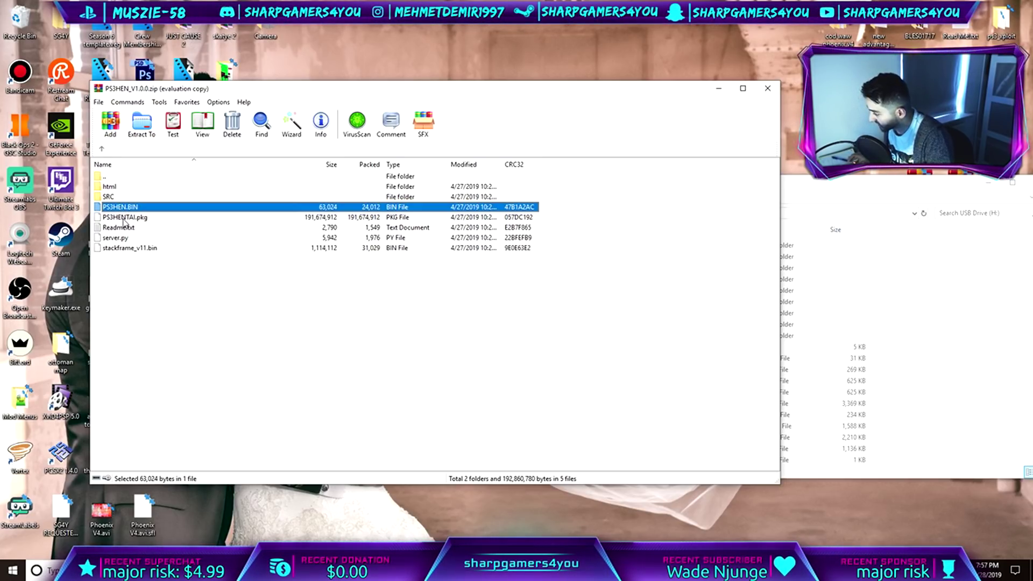
{"action": "left_click", "coordinate": [124, 218], "text": "ctrl"}
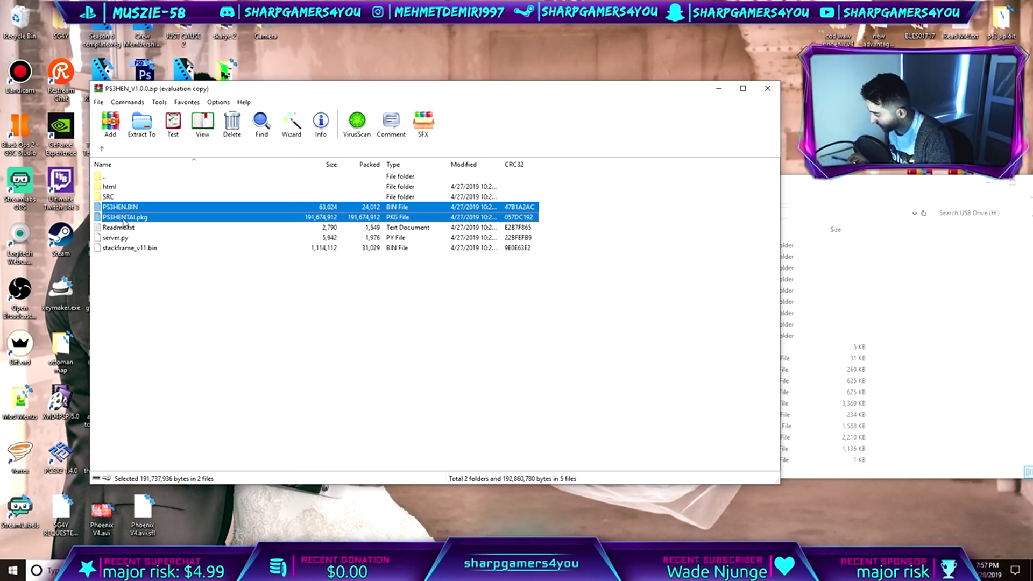
{"action": "left_click", "coordinate": [119, 249], "text": "ctrl"}
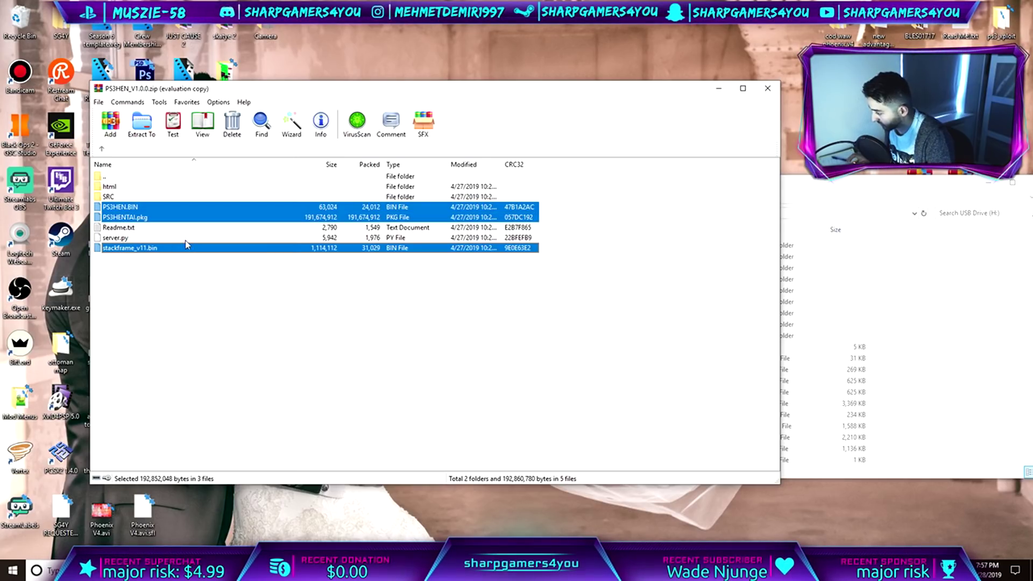
{"action": "left_click_drag", "start_coordinate": [131, 216], "coordinate": [945, 389]}
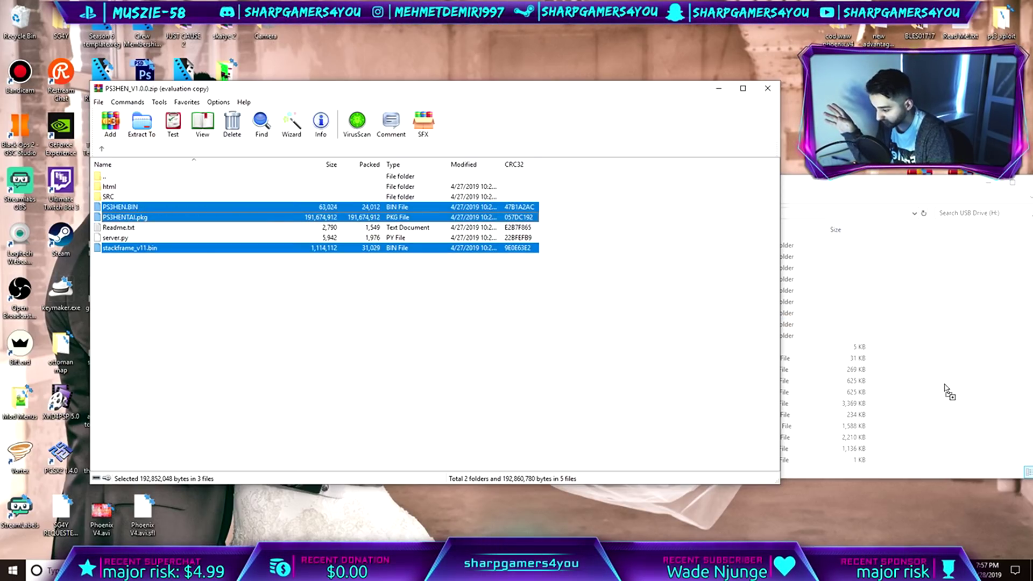
{"action": "left_click_drag", "start_coordinate": [968, 396], "coordinate": [965, 388]}
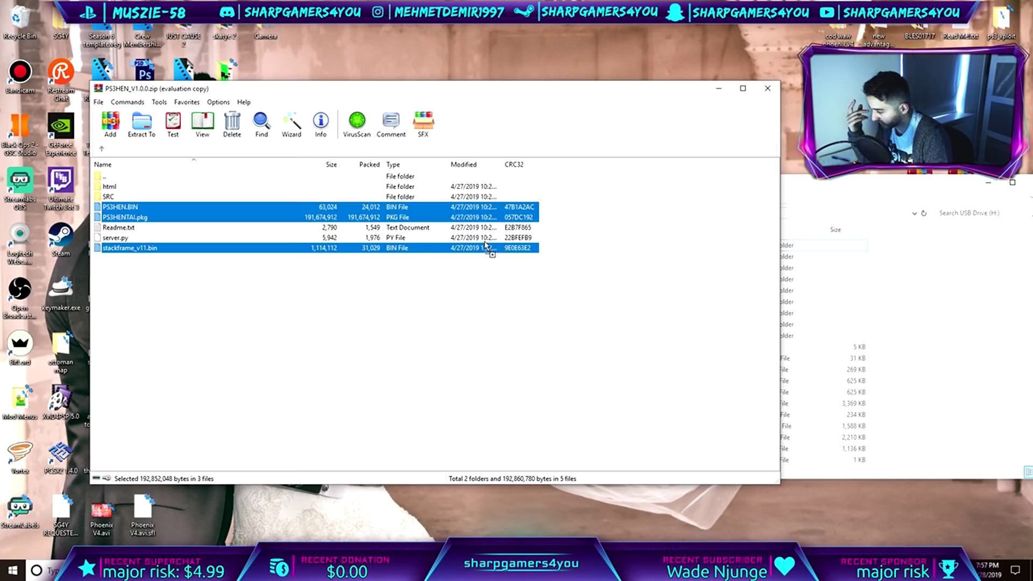
{"action": "mouse_move", "coordinate": [258, 572]}
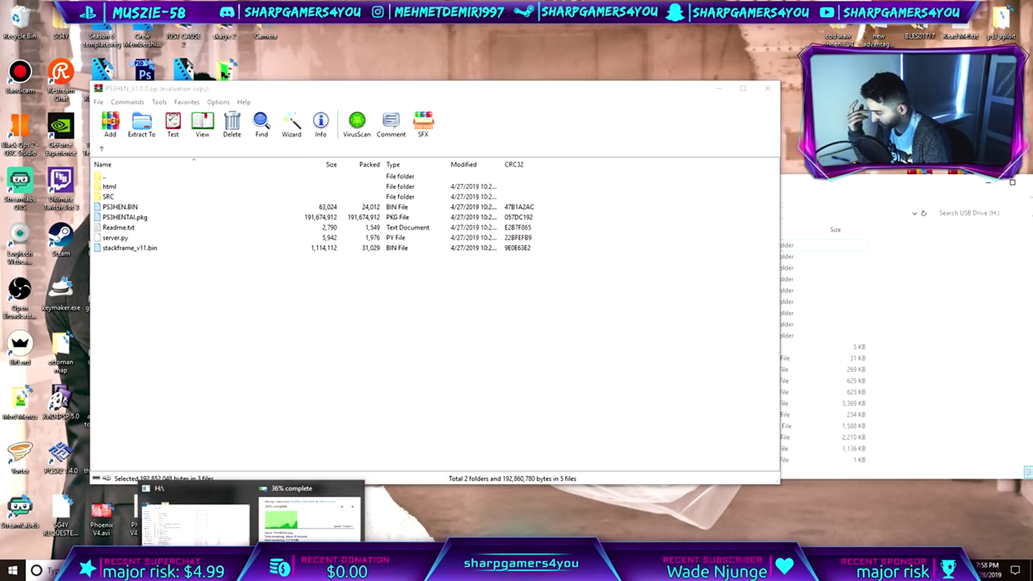
{"action": "left_click", "coordinate": [315, 519]}
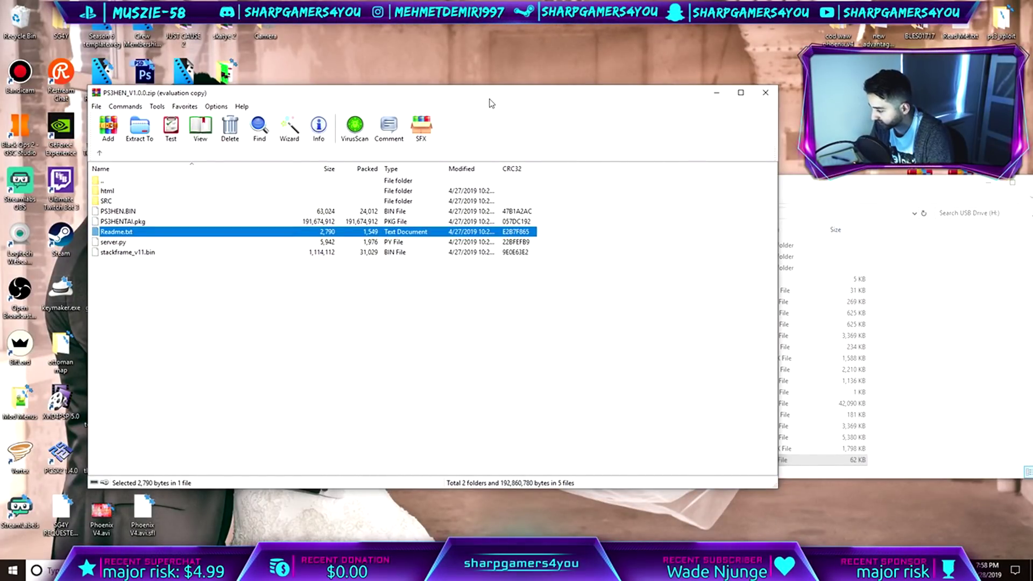
Step: Rename stackframe_v11.bin on the USB drive to stackframe.bin
{"action": "left_click_drag", "start_coordinate": [490, 99], "coordinate": [476, 106]}
{"action": "left_click", "coordinate": [114, 275]}
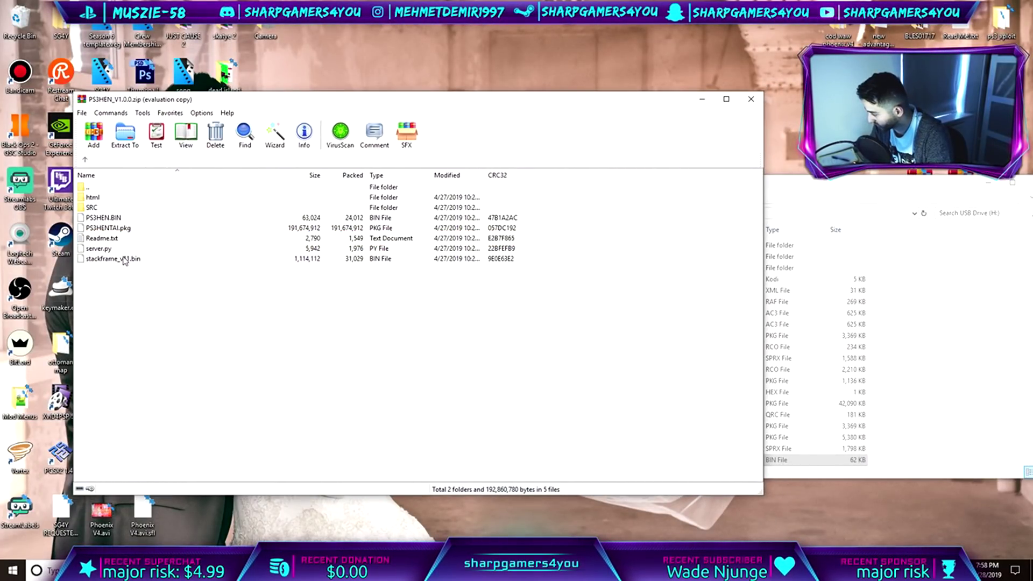
{"action": "left_click_drag", "start_coordinate": [861, 182], "coordinate": [782, 112]}
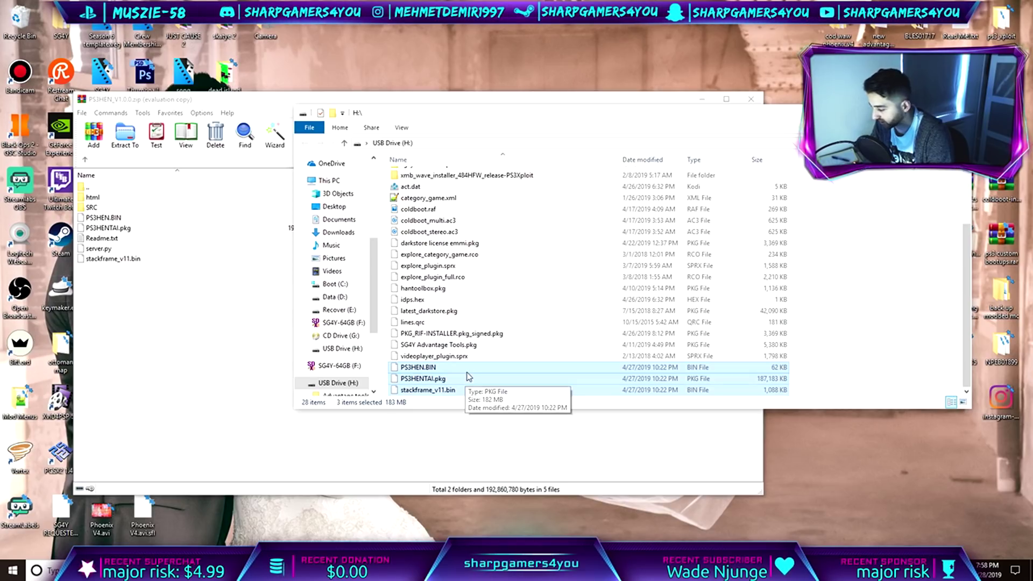
{"action": "left_click", "coordinate": [413, 394]}
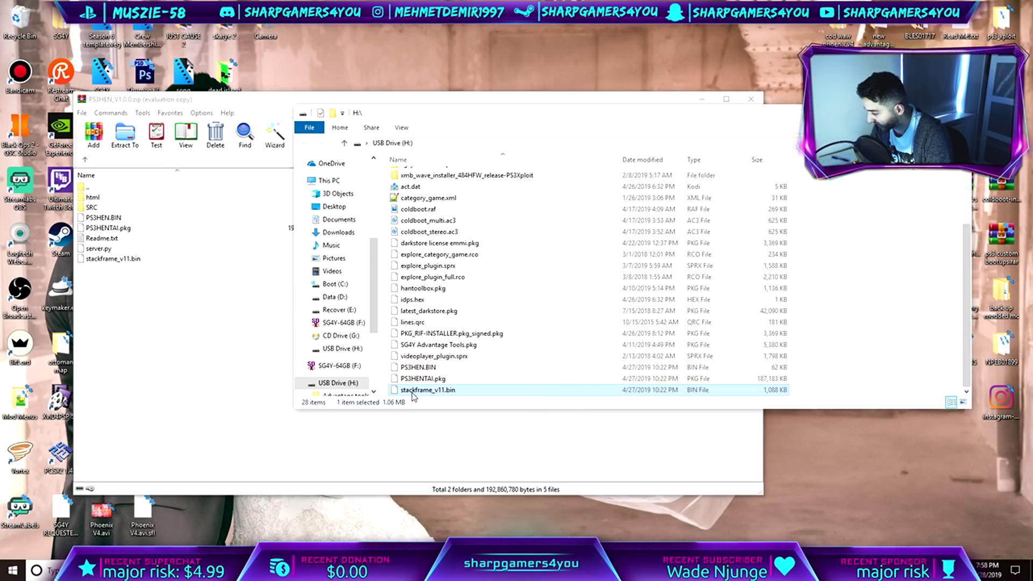
{"action": "right_click", "coordinate": [449, 395]}
{"action": "left_click", "coordinate": [479, 365]}
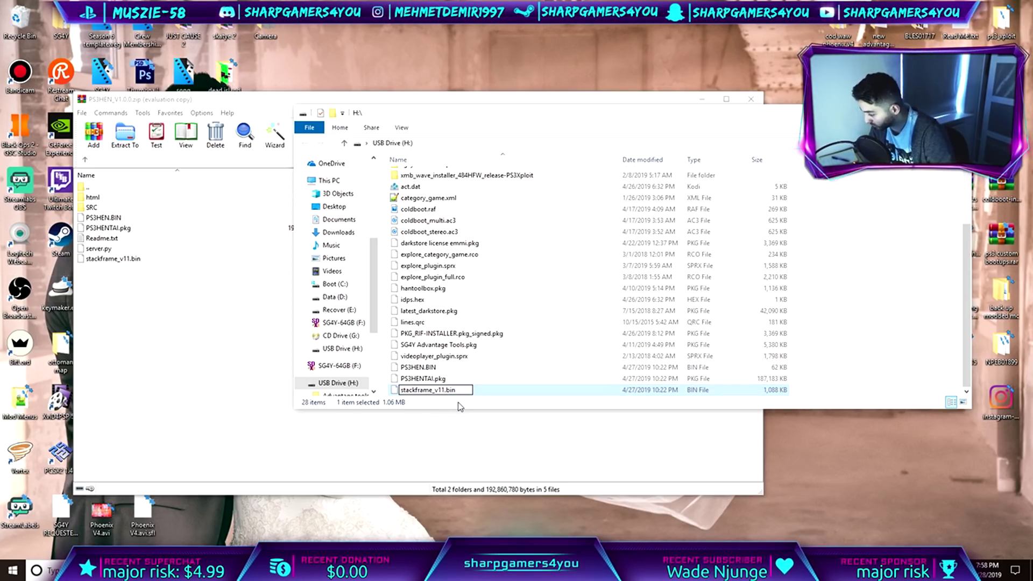
{"action": "key", "text": "BackSpace"}
{"action": "key", "text": "BackSpace"}
{"action": "key", "text": "BackSpace"}
{"action": "key", "text": "BackSpace"}
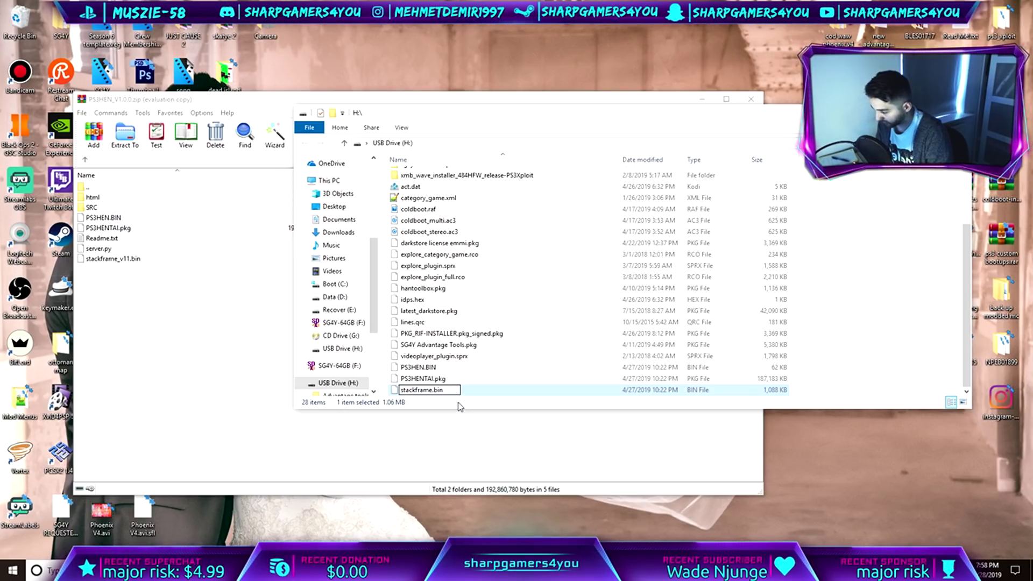
{"action": "key", "text": "Return"}
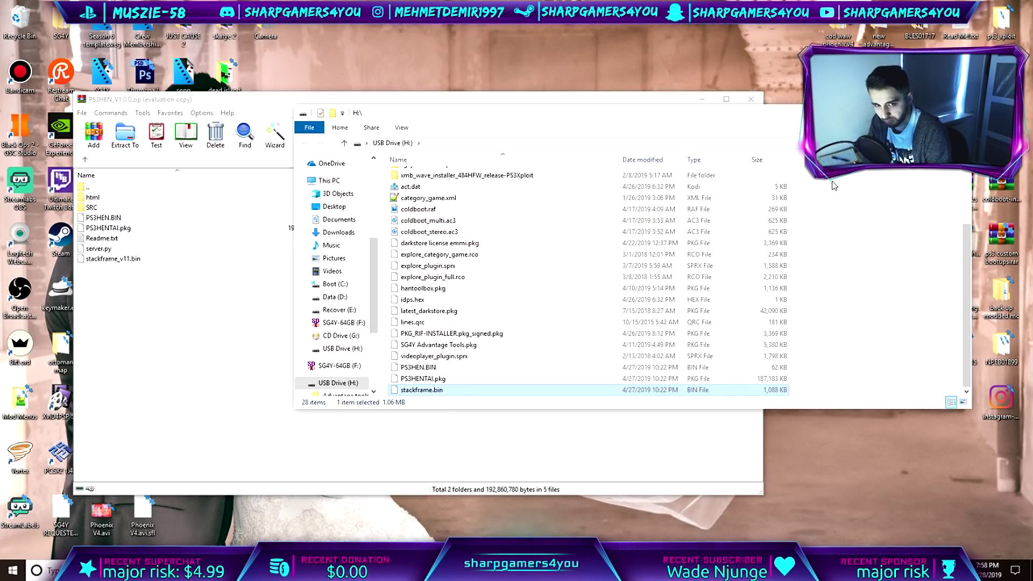
Step: Eject USB Drive (H:) with the copied PS3HEN files
{"action": "left_click", "coordinate": [349, 384]}
{"action": "right_click", "coordinate": [349, 384]}
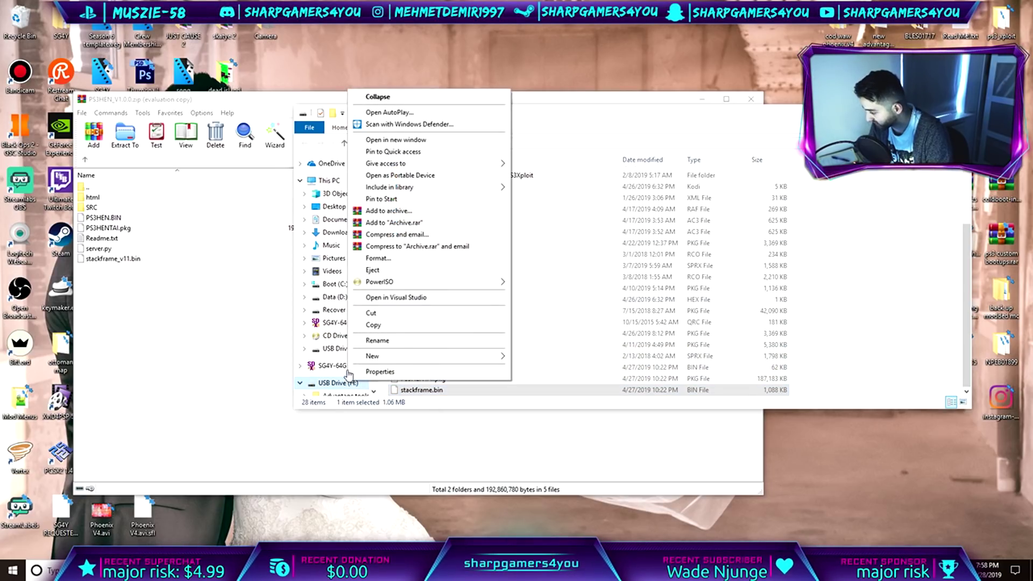
{"action": "left_click", "coordinate": [381, 271]}
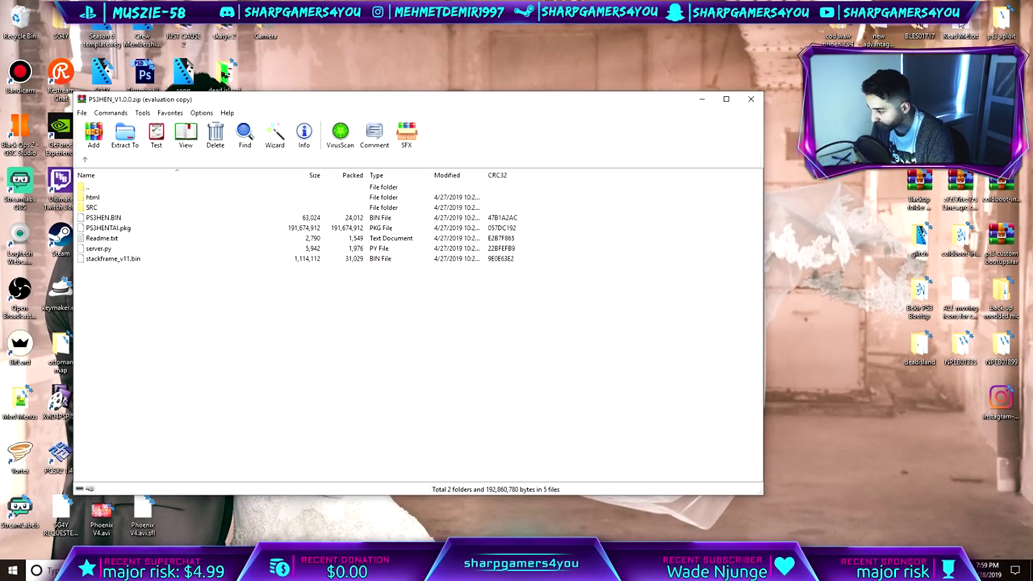
Step: Open the htdocs folder of miniweb in D:\ps3_xploitv3 beside the PS3HEN archive
{"action": "double_click", "coordinate": [1001, 21]}
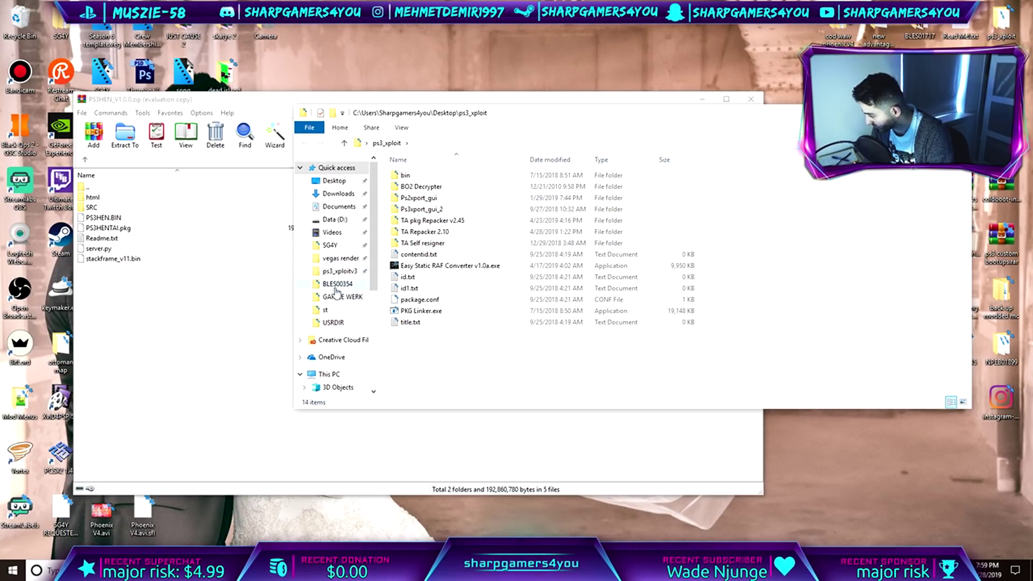
{"action": "left_click", "coordinate": [338, 284]}
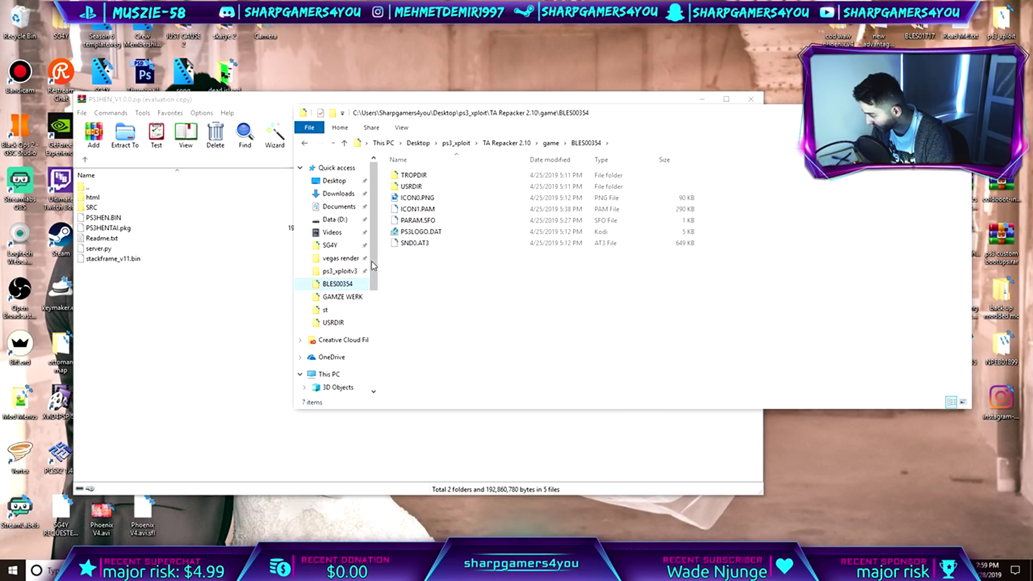
{"action": "left_click", "coordinate": [340, 271]}
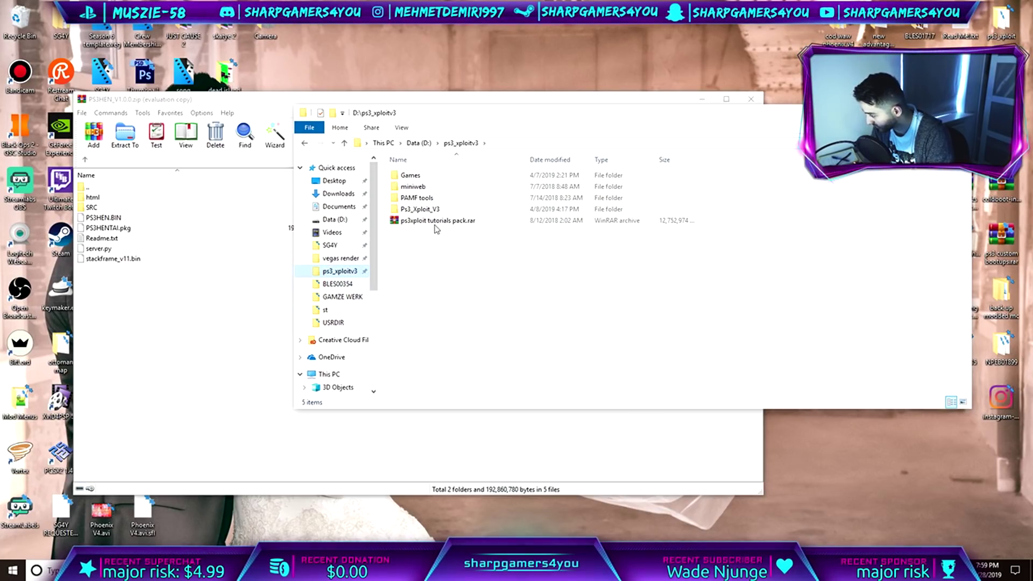
{"action": "double_click", "coordinate": [432, 189]}
{"action": "left_click_drag", "start_coordinate": [515, 120], "coordinate": [633, 141]}
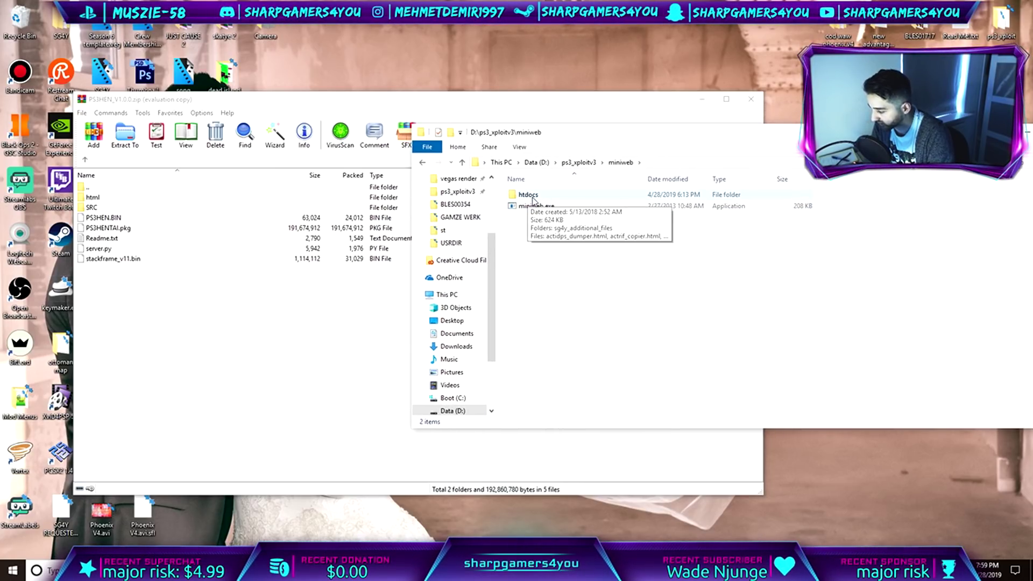
{"action": "double_click", "coordinate": [525, 195]}
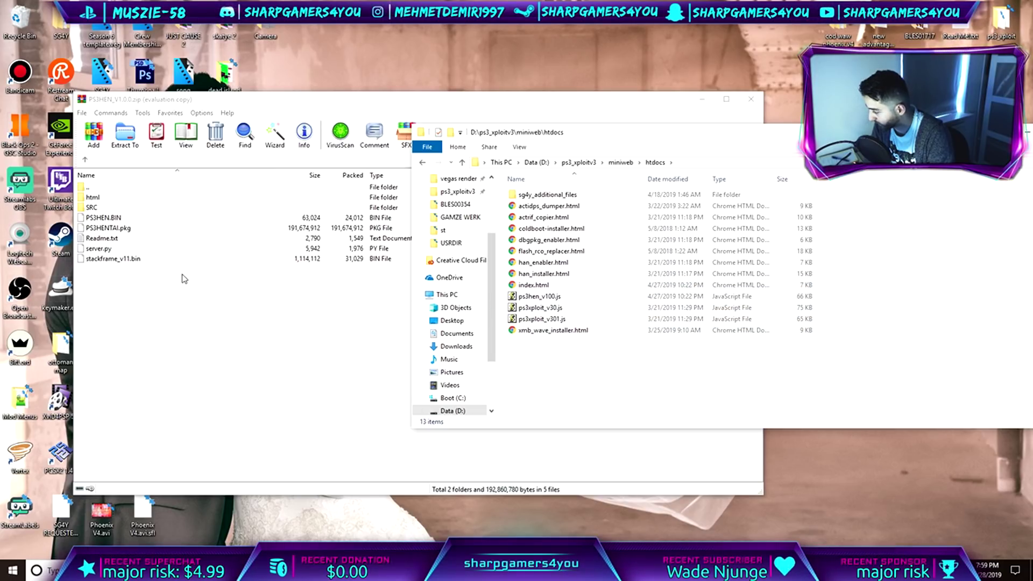
Step: Copy index.html and ps3hen_v100.js from the archive's html folder into miniweb's htdocs folder, replacing the files already there
{"action": "left_click", "coordinate": [92, 199]}
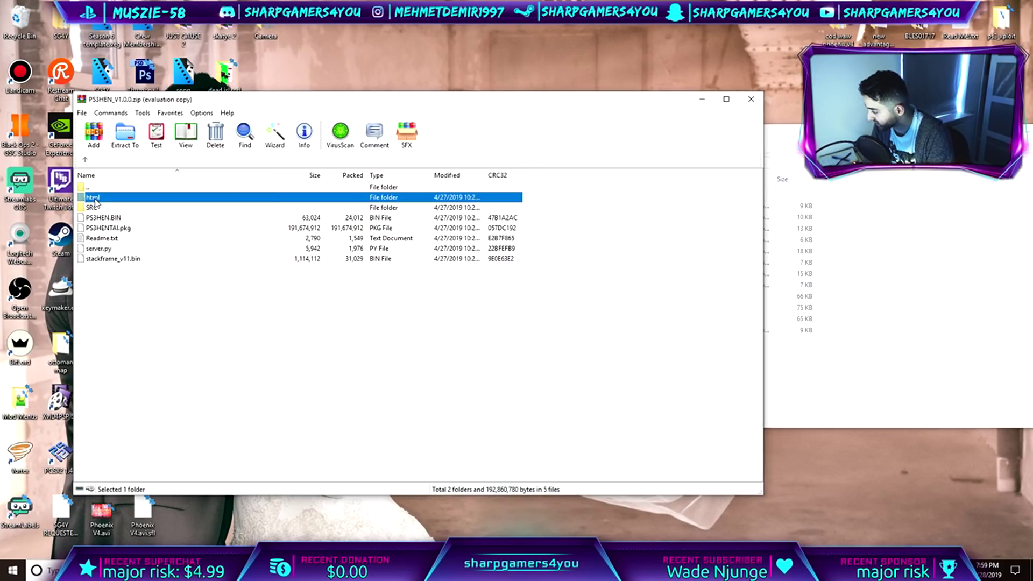
{"action": "double_click", "coordinate": [95, 203]}
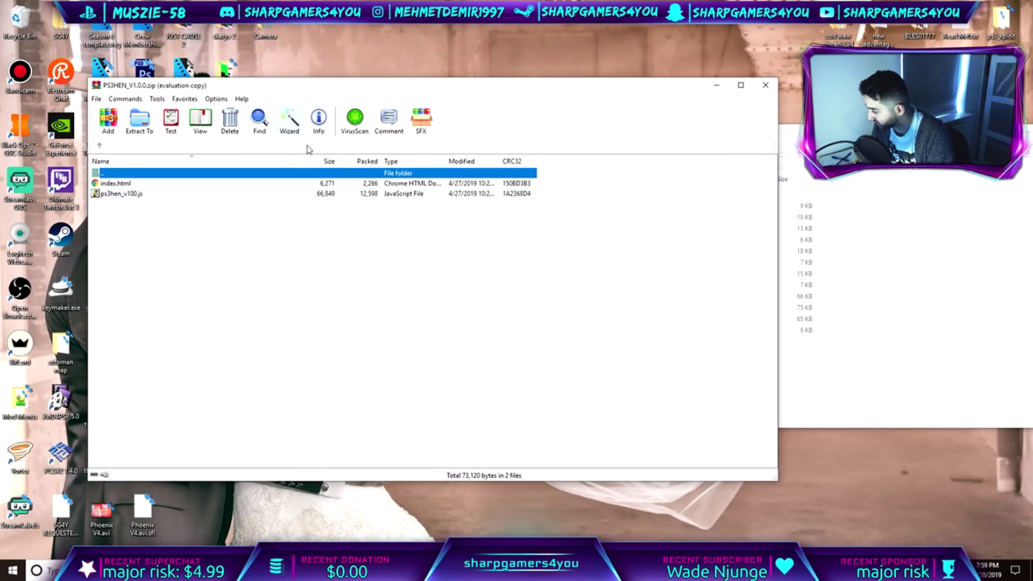
{"action": "left_click", "coordinate": [794, 355]}
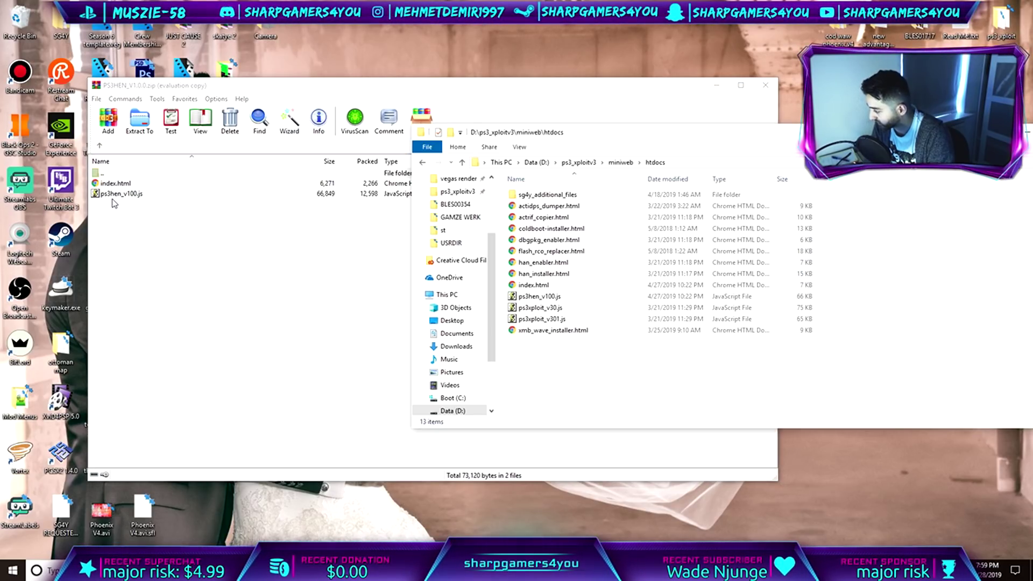
{"action": "left_click_drag", "start_coordinate": [131, 212], "coordinate": [131, 188]}
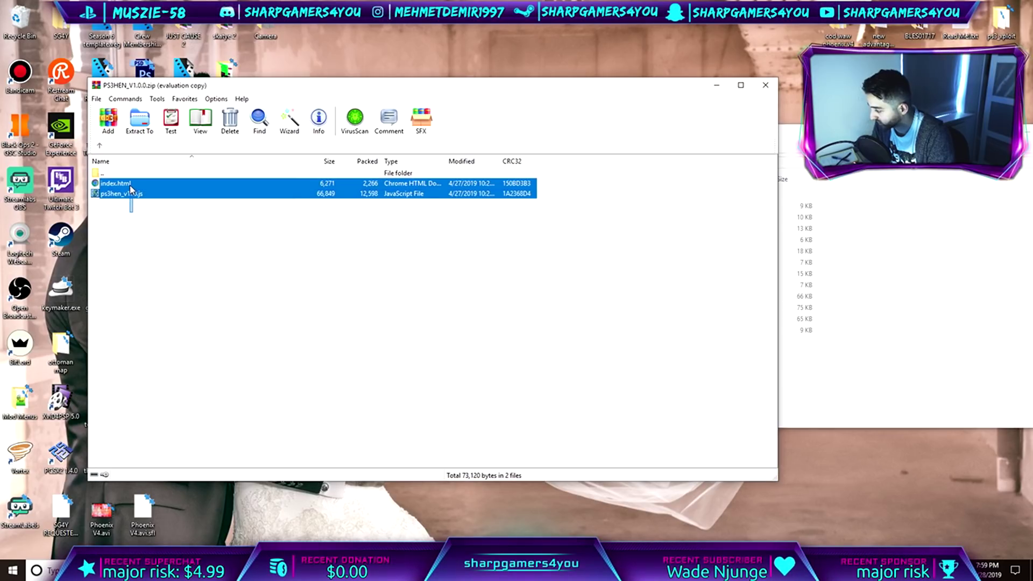
{"action": "left_click_drag", "start_coordinate": [931, 353], "coordinate": [938, 346]}
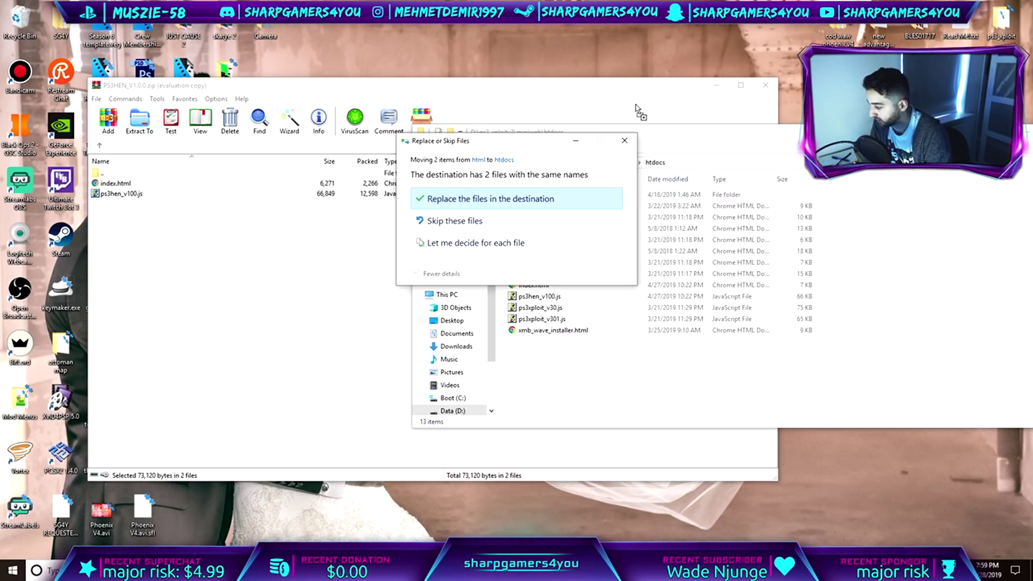
{"action": "left_click", "coordinate": [470, 204]}
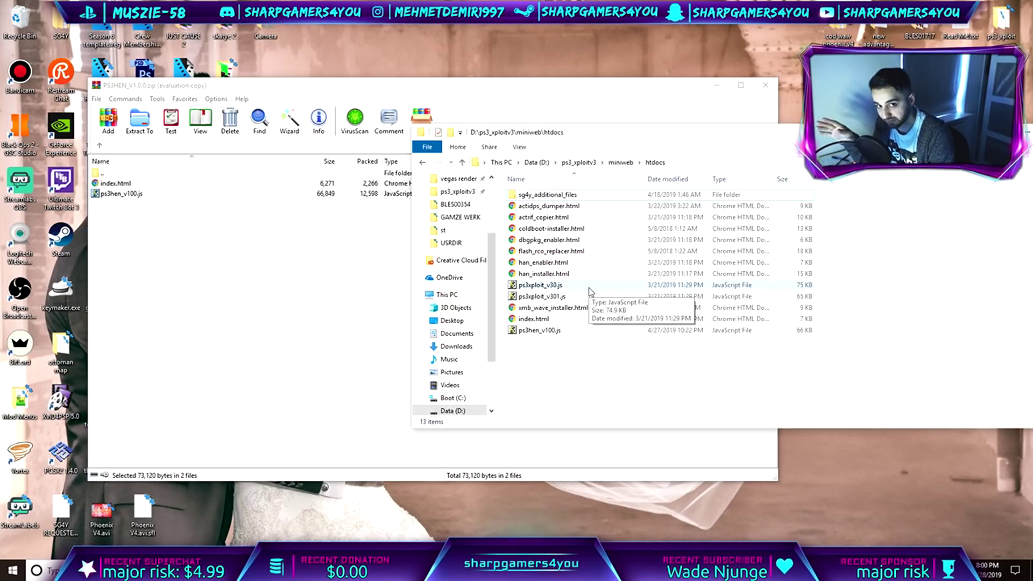
Step: Close the PS3HEN archive and run miniweb.exe from the miniweb folder in D:\ps3_xploitv3
{"action": "left_click", "coordinate": [138, 268]}
{"action": "left_click", "coordinate": [766, 85]}
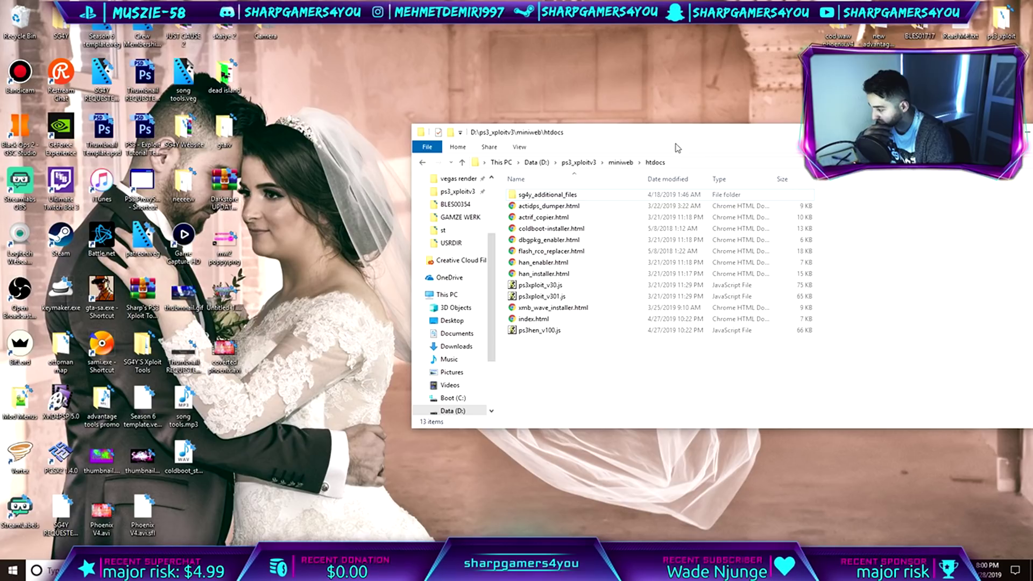
{"action": "left_click_drag", "start_coordinate": [666, 154], "coordinate": [475, 80]}
{"action": "left_click", "coordinate": [435, 101]}
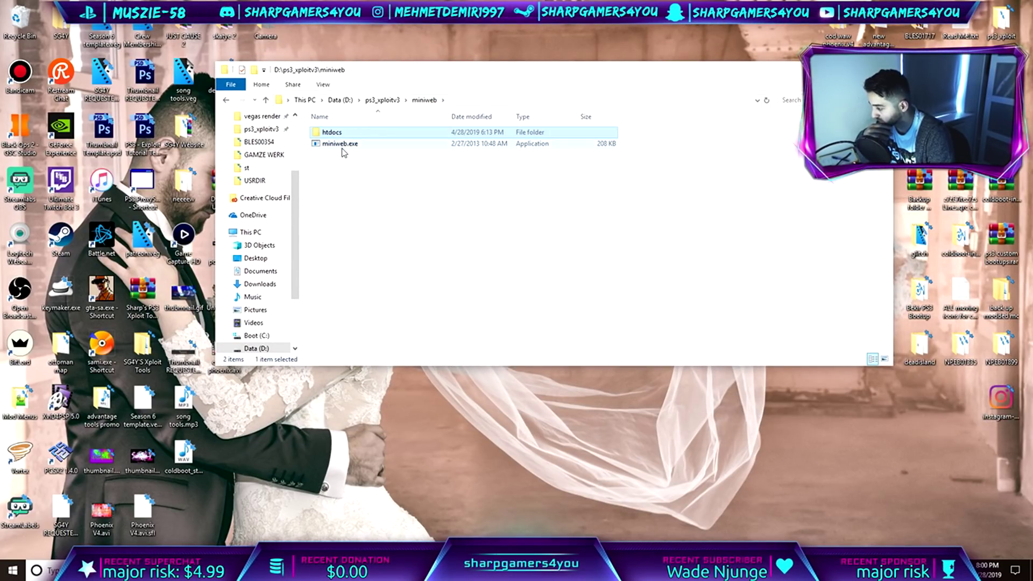
{"action": "left_click", "coordinate": [342, 145]}
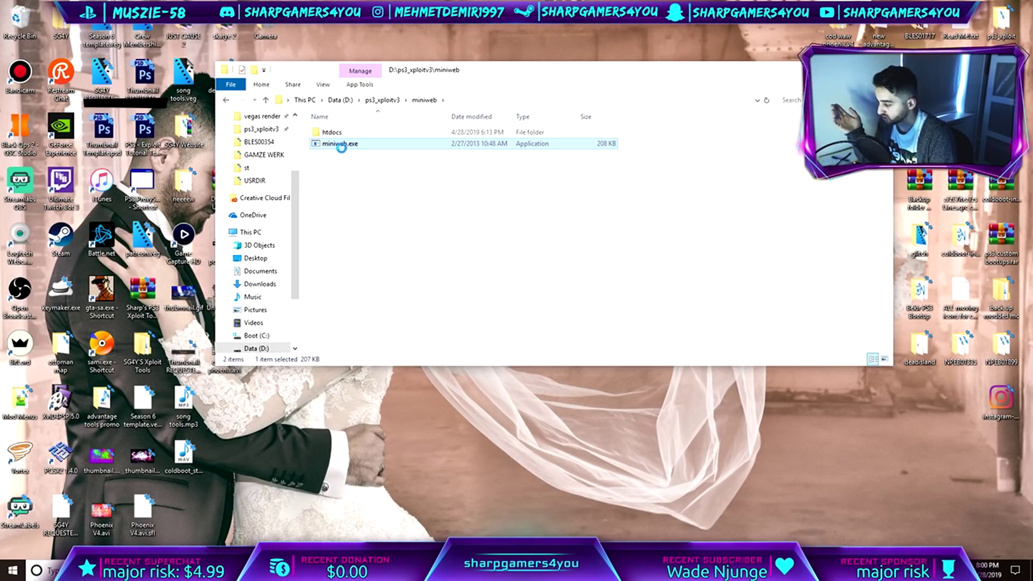
{"action": "double_click", "coordinate": [342, 147]}
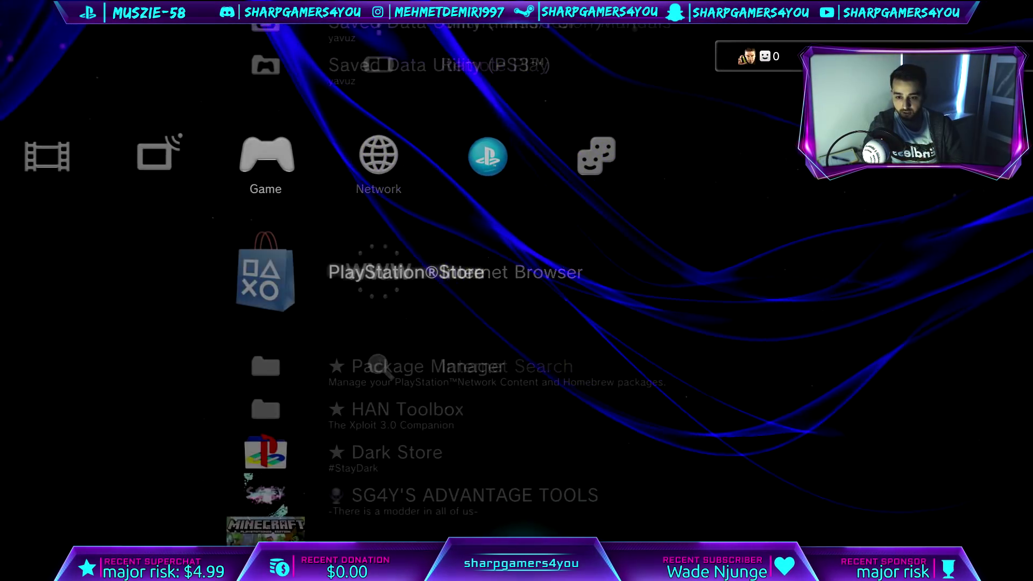
Step: On the PS3, look through the installed entries in the Game category, from Package Manager to the Call of Duty titles
{"action": "key", "text": "Down"}
{"action": "key", "text": "Down"}
{"action": "key", "text": "Down"}
{"action": "key", "text": "Down"}
{"action": "key", "text": "Down"}
{"action": "key", "text": "Down"}
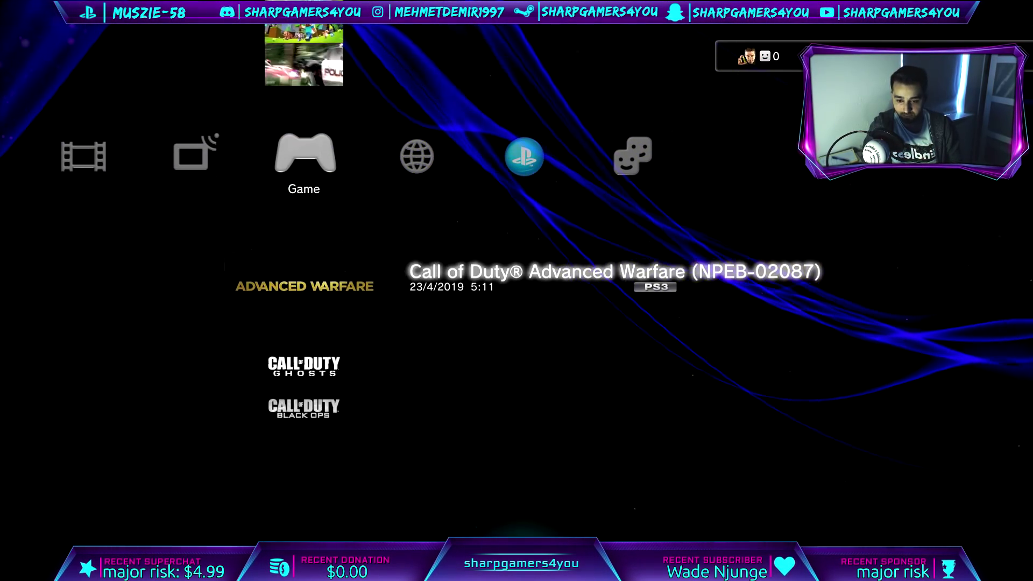
{"action": "key", "text": "Up"}
{"action": "key", "text": "Up"}
{"action": "key", "text": "Up"}
{"action": "key", "text": "Up"}
{"action": "key", "text": "Up"}
{"action": "key", "text": "Down"}
{"action": "key", "text": "Down"}
{"action": "key", "text": "Down"}
{"action": "key", "text": "Up"}
{"action": "key", "text": "Up"}
{"action": "key", "text": "Down"}
{"action": "key", "text": "Up"}
{"action": "key", "text": "Up"}
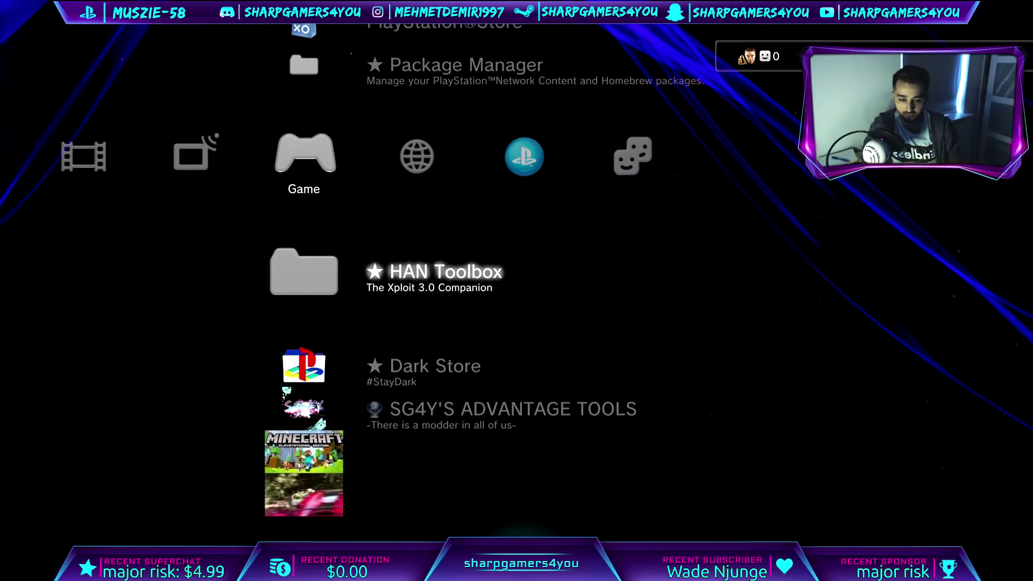
{"action": "key", "text": "Down"}
{"action": "key", "text": "Down"}
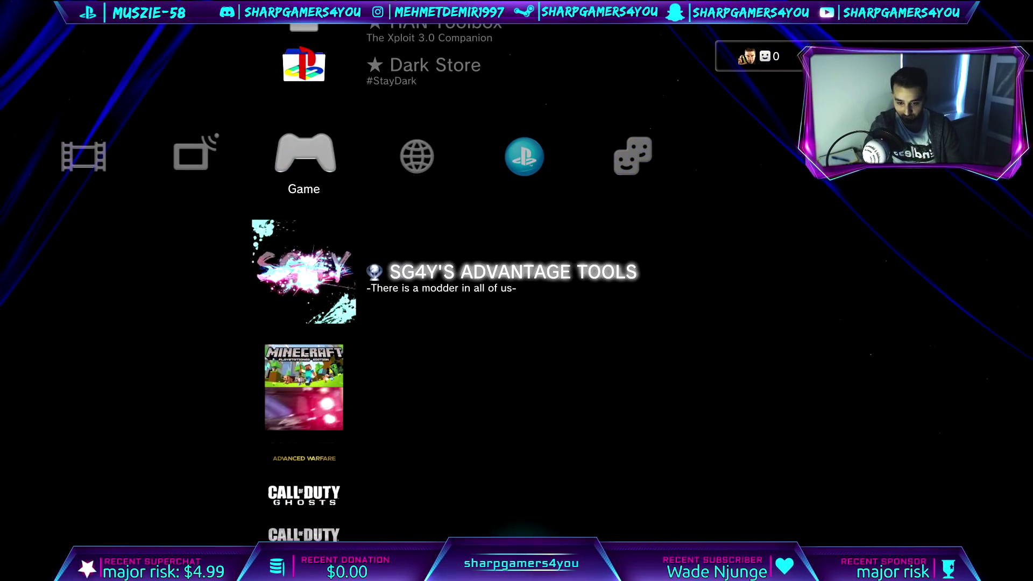
{"action": "key", "text": "Down"}
{"action": "key", "text": "Down"}
{"action": "key", "text": "Down"}
{"action": "key", "text": "Up"}
{"action": "key", "text": "Up"}
{"action": "key", "text": "Up"}
{"action": "key", "text": "Up"}
{"action": "key", "text": "Up"}
{"action": "key", "text": "Up"}
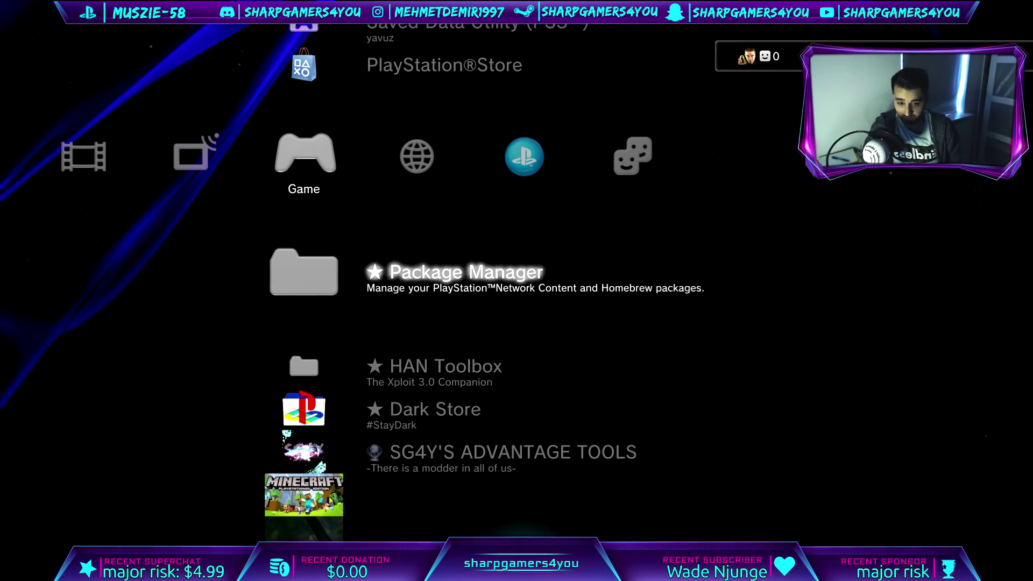
Step: Open the PS3's Internet Browser from the Network category and bring up an empty address entry
{"action": "key", "text": "Right"}
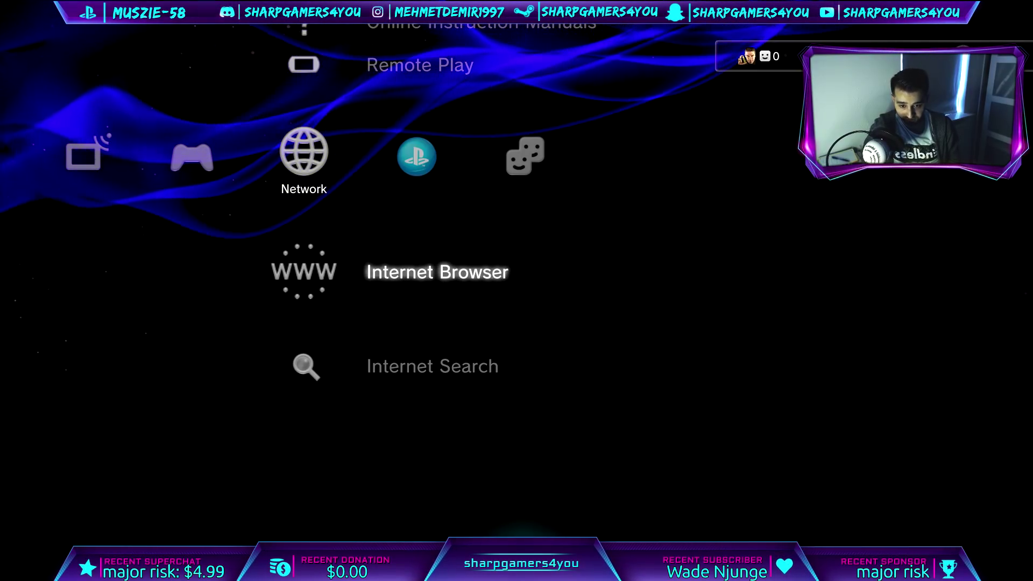
{"action": "key", "text": "Return"}
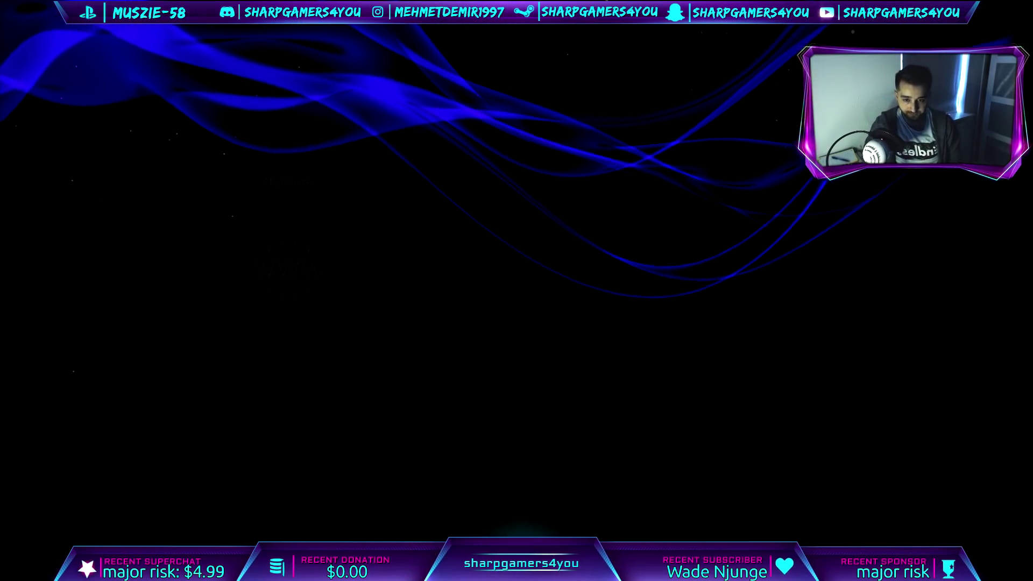
{"action": "key", "text": "Return"}
{"action": "key", "text": "BackSpace"}
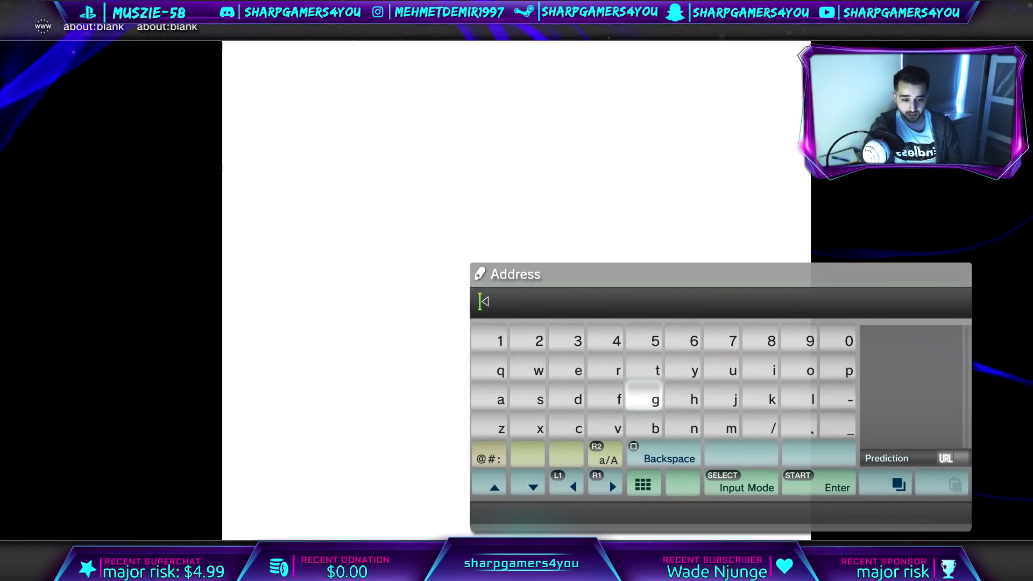